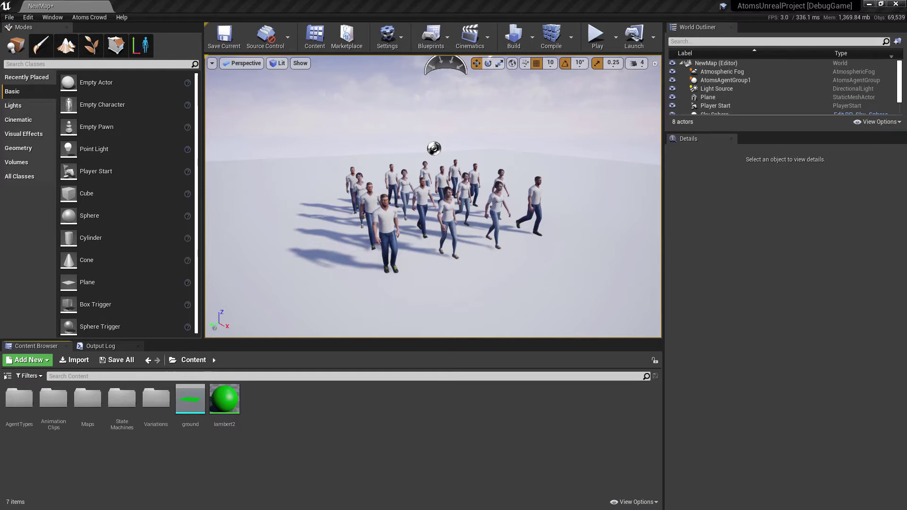
# Open the Atoms Crowd menu, then dismiss it without running Cache Exporter or any other tool
pyautogui.click(87, 18)
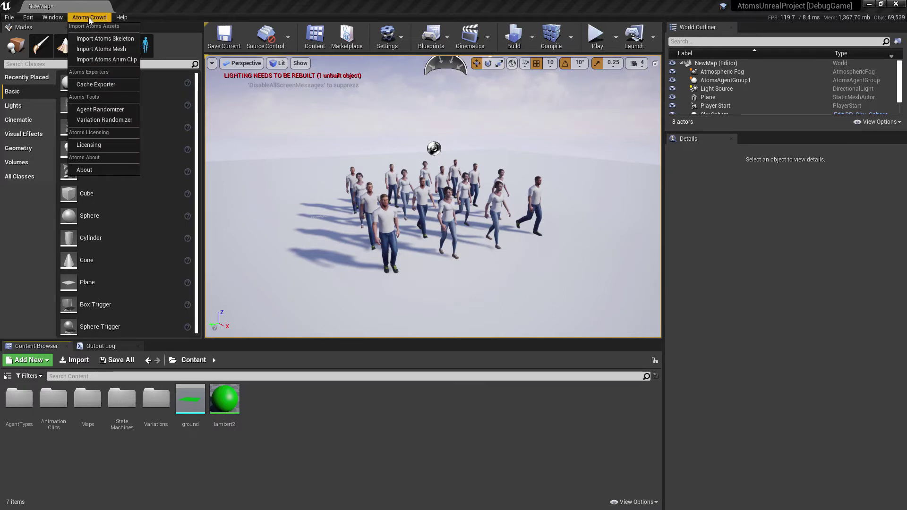
pyautogui.click(240, 7)
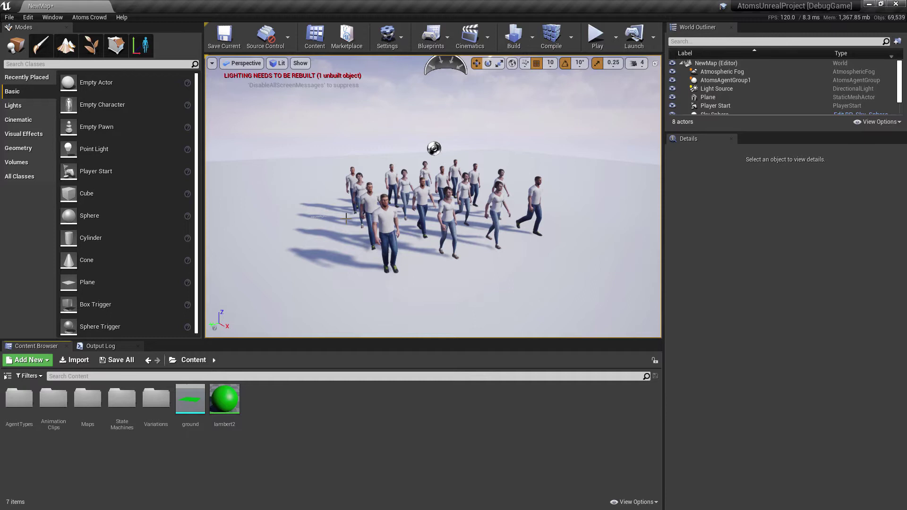
# Create a new level sequence named CacheSequence from the Cinematics menu
pyautogui.click(486, 37)
pyautogui.click(491, 62)
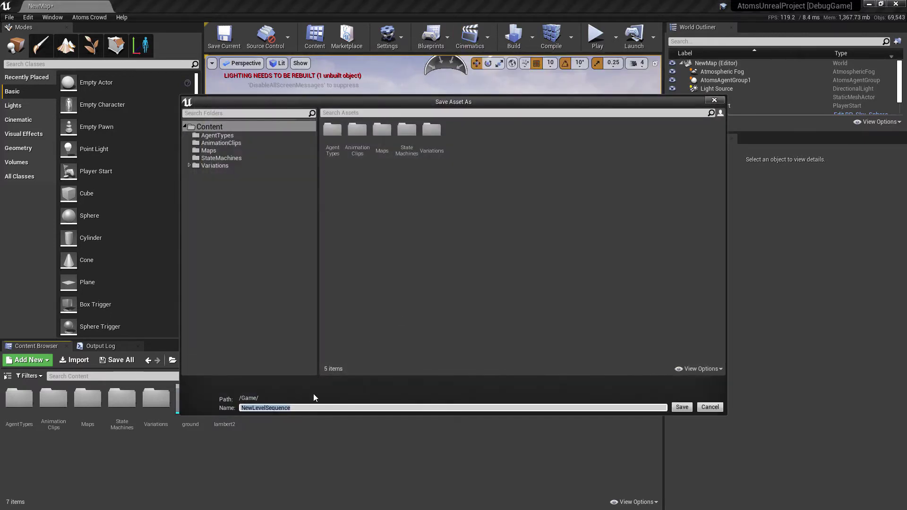
pyautogui.write('CacheSequence')
pyautogui.press('Return')
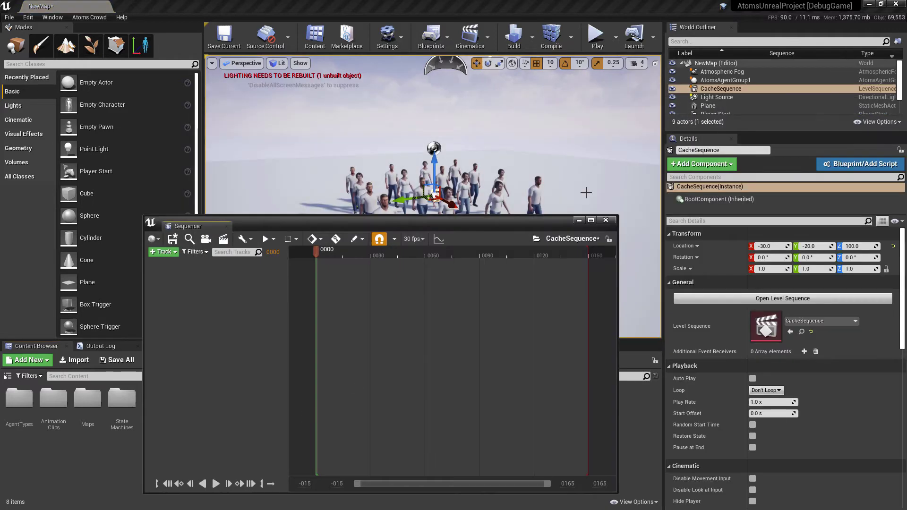
# Add AtomsAgentGroup1 as a track and end the playback range at frame 90
pyautogui.moveTo(314, 223); pyautogui.dragTo(326, 205)
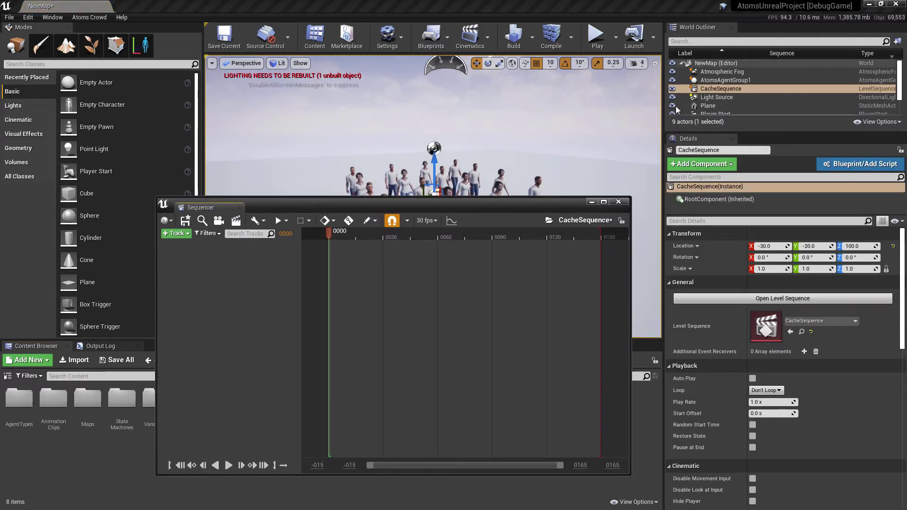
pyautogui.click(727, 80)
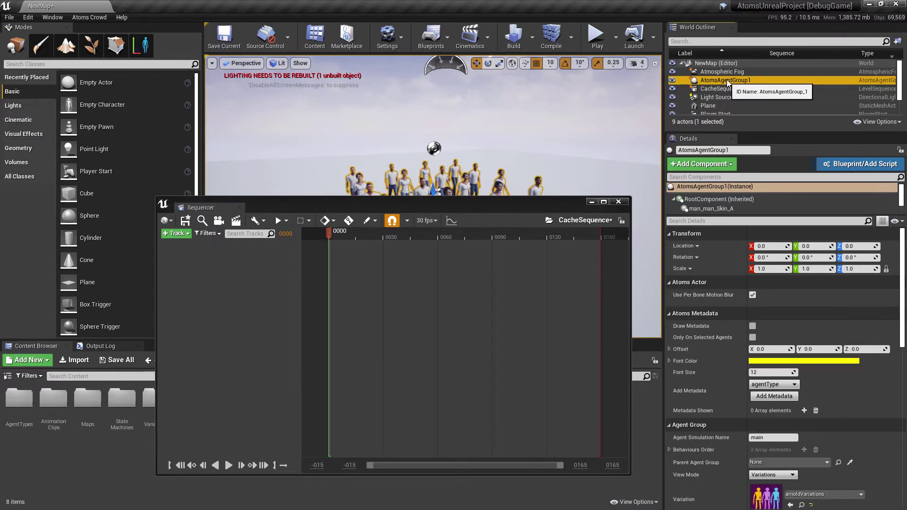
pyautogui.moveTo(728, 82); pyautogui.dragTo(254, 281)
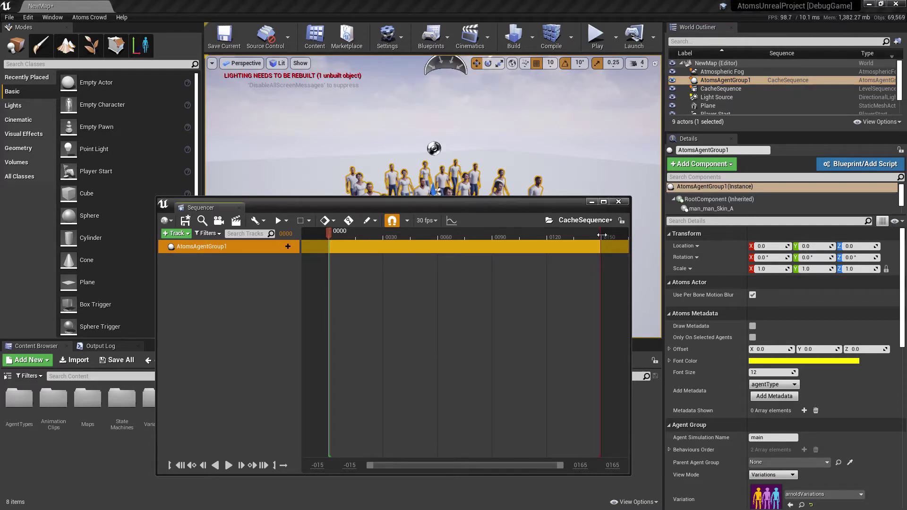
pyautogui.moveTo(602, 235); pyautogui.dragTo(494, 236)
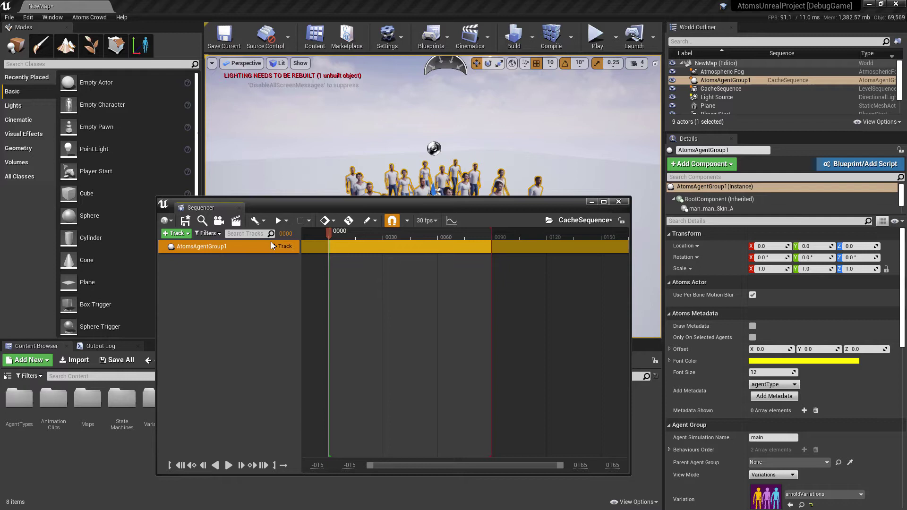
# Add a Static Frame track to the agent group and key it to 0 at frame 0
pyautogui.click(283, 245)
pyautogui.click(296, 399)
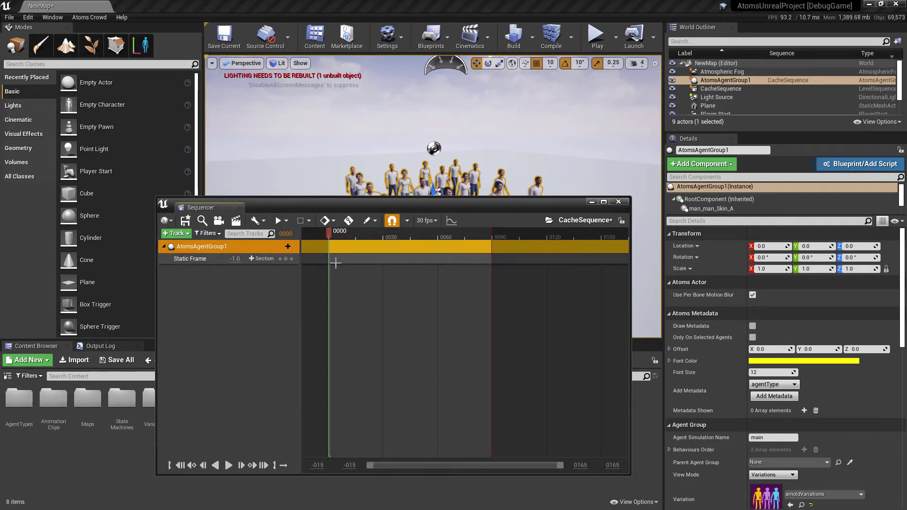
pyautogui.click(233, 260)
pyautogui.write('0')
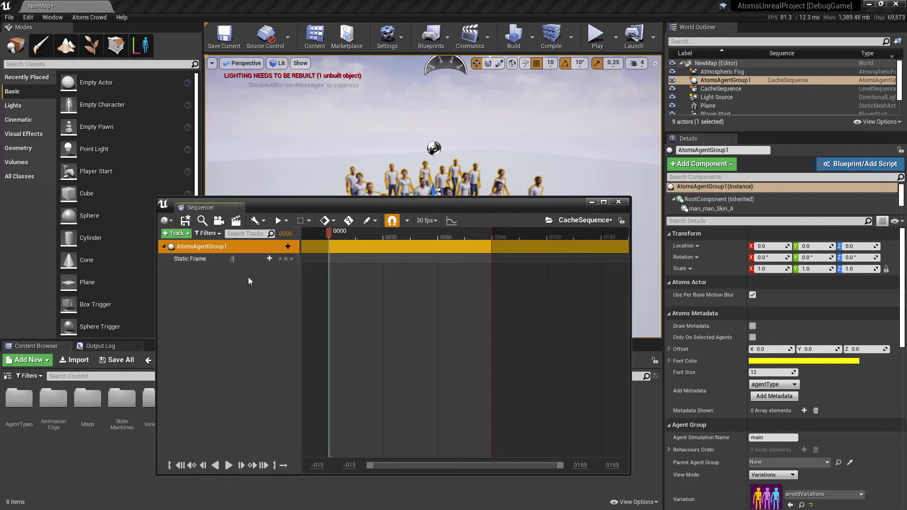
pyautogui.press('Return')
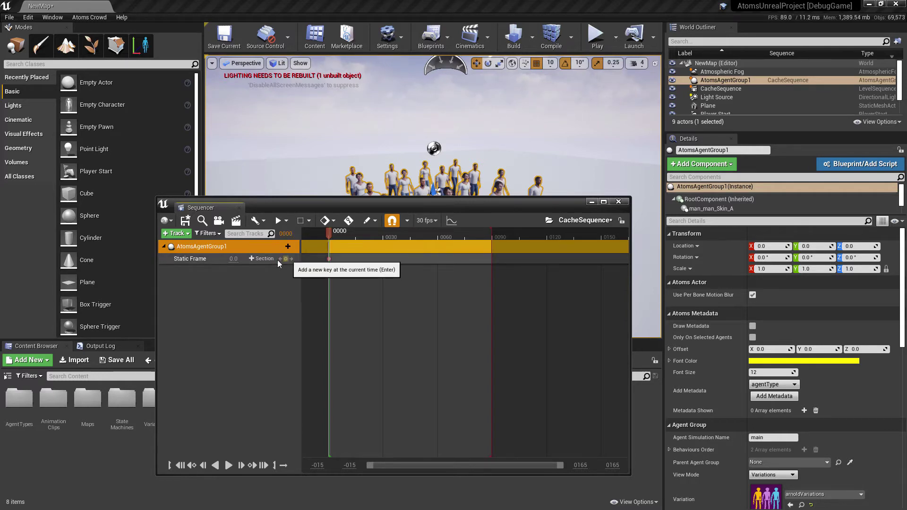
# Move the playhead to frame 90 and key Static Frame to 90
pyautogui.moveTo(331, 234); pyautogui.dragTo(494, 236)
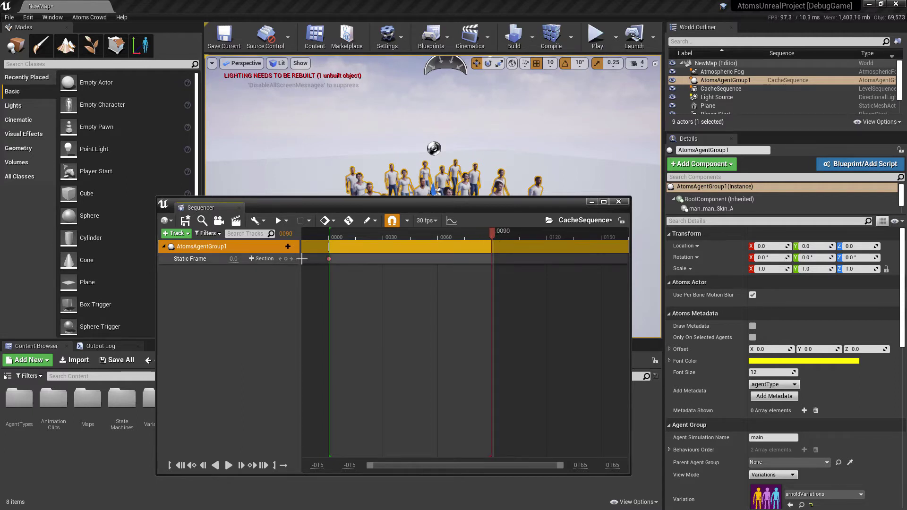
pyautogui.click(232, 259)
pyautogui.write('90')
pyautogui.press('Return')
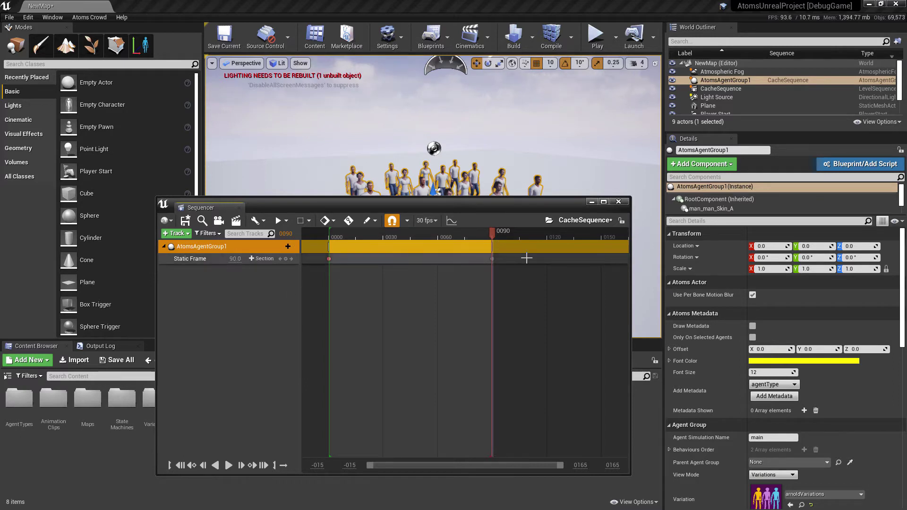
# Set both Static Frame keys, at frames 0 and 90, to Linear interpolation
pyautogui.click(498, 279)
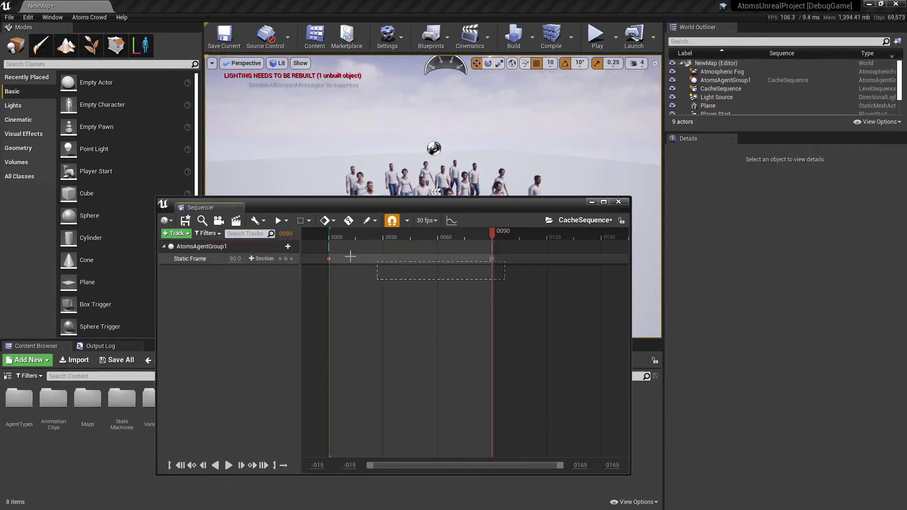
pyautogui.click(328, 259)
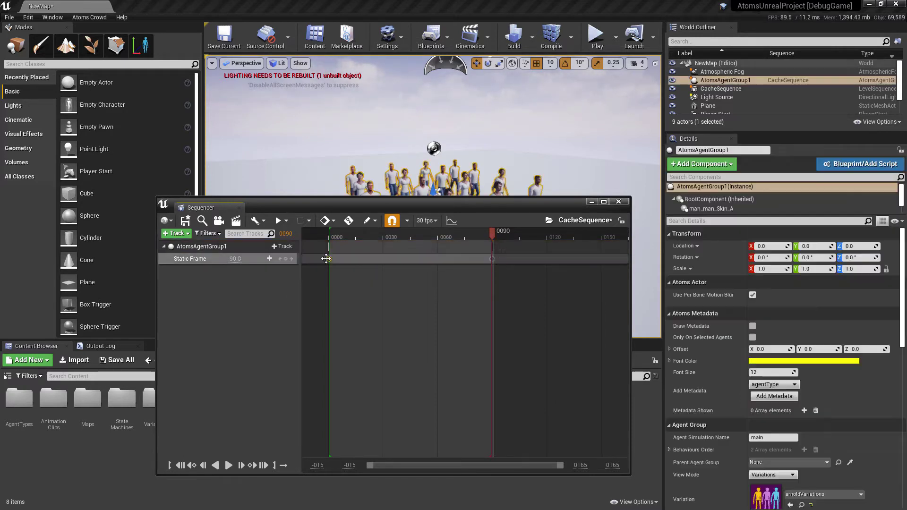
pyautogui.rightClick(493, 259)
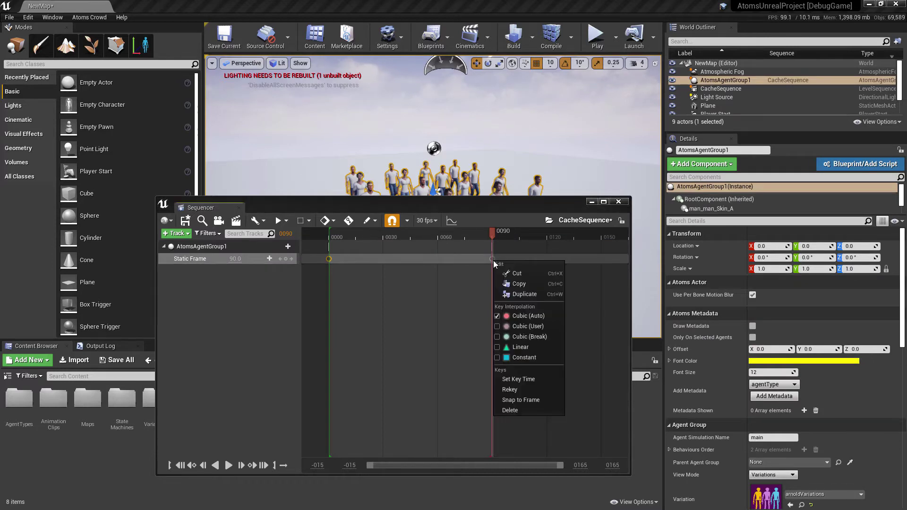
pyautogui.click(521, 347)
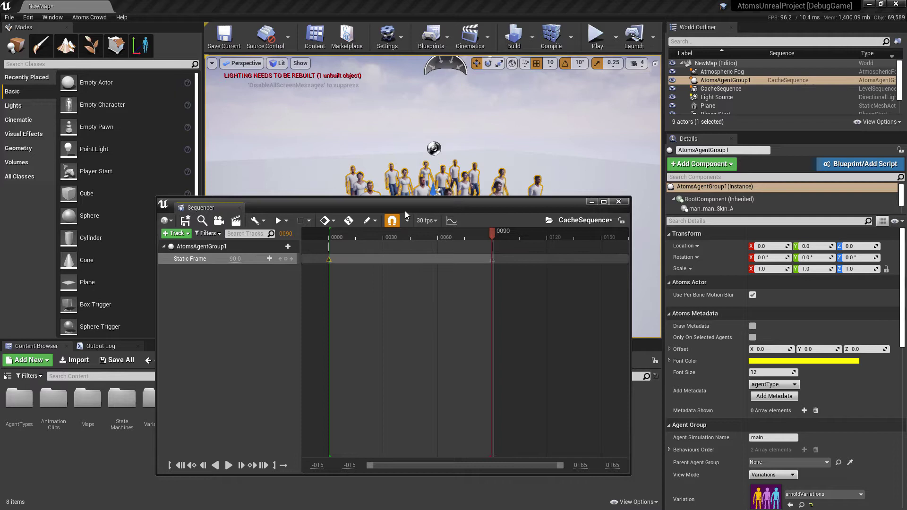
pyautogui.moveTo(404, 211); pyautogui.dragTo(421, 218)
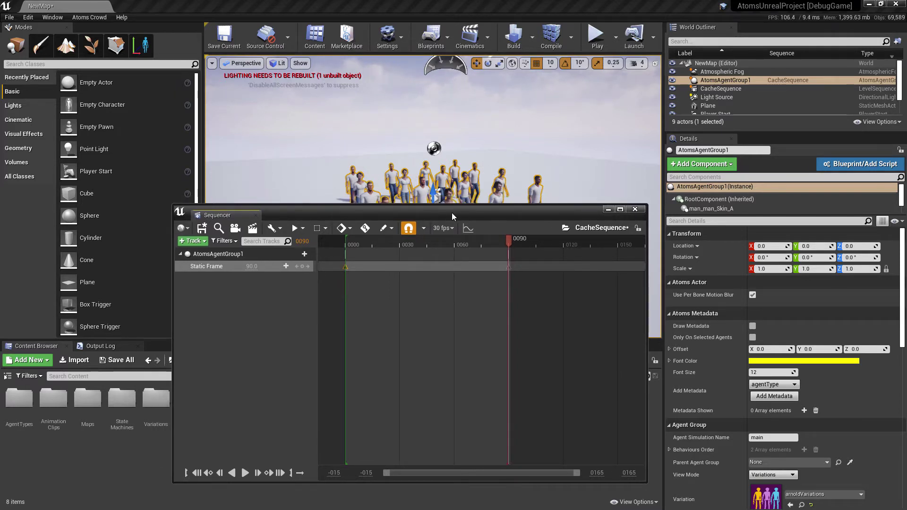
pyautogui.moveTo(452, 212); pyautogui.dragTo(509, 219)
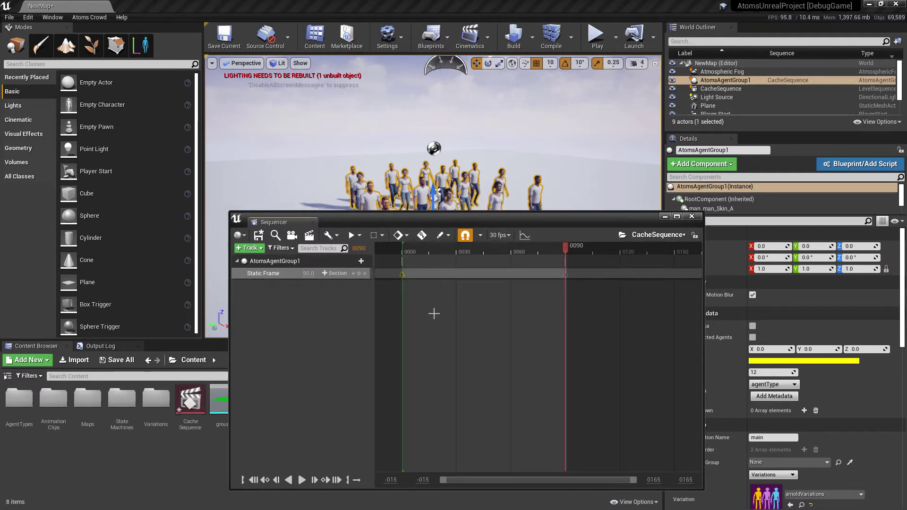
# Open the Atoms Cache Exporter and select CacheSequence as the sequence to export
pyautogui.click(87, 17)
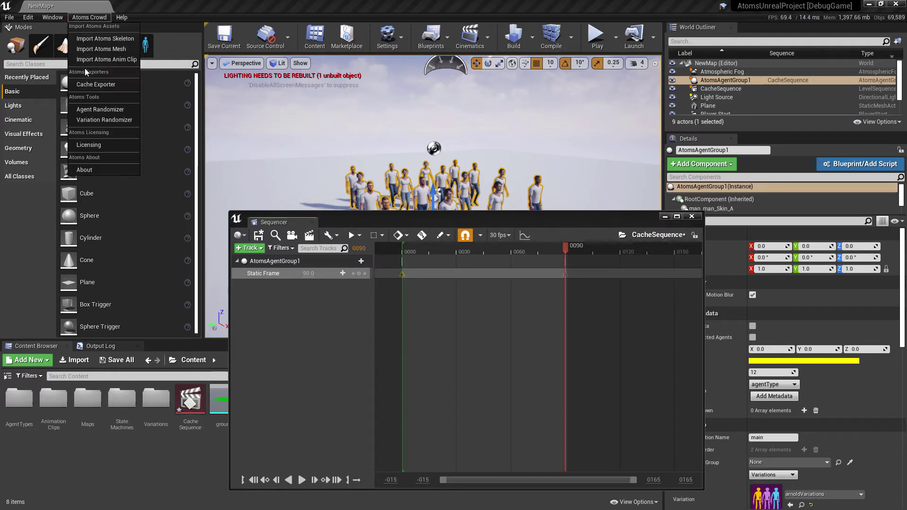
pyautogui.click(92, 85)
pyautogui.click(486, 196)
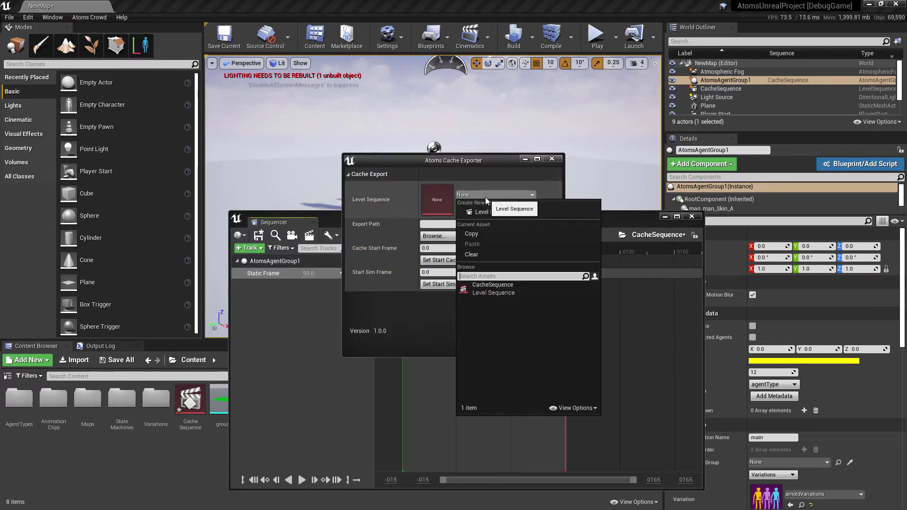
pyautogui.click(492, 288)
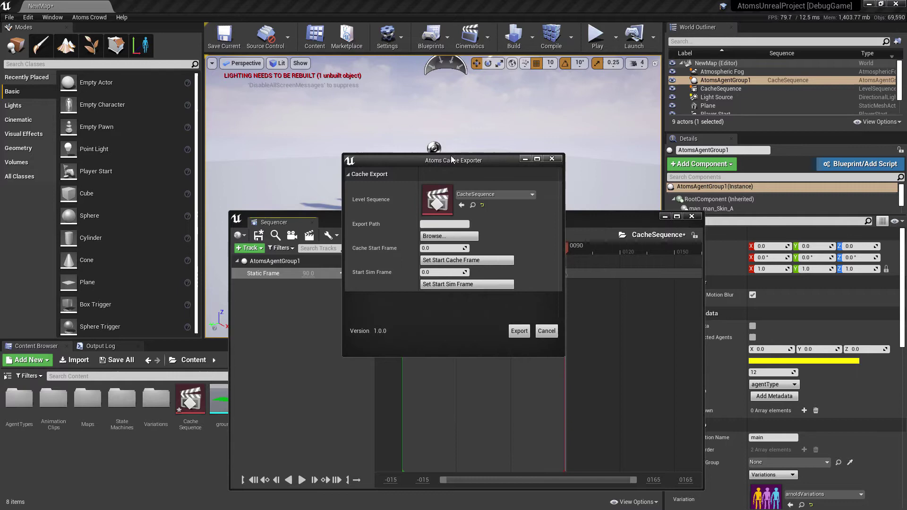
pyautogui.moveTo(452, 159); pyautogui.dragTo(178, 148)
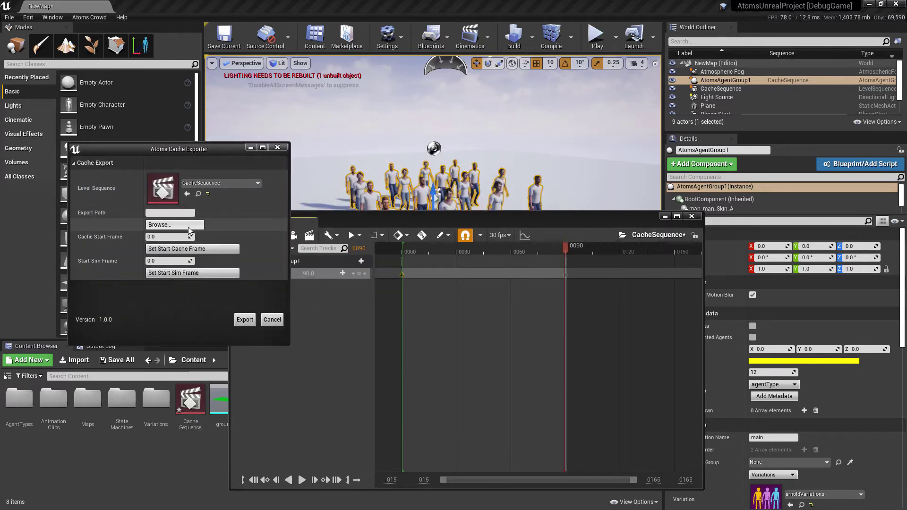
# Set the export file to unrealCache.atoms in the unrealdemo cache folder
pyautogui.click(176, 225)
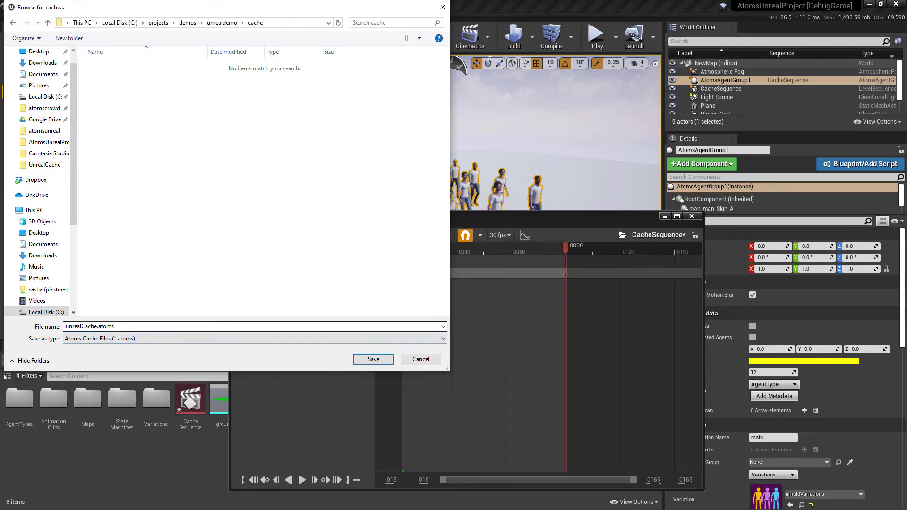
pyautogui.click(374, 359)
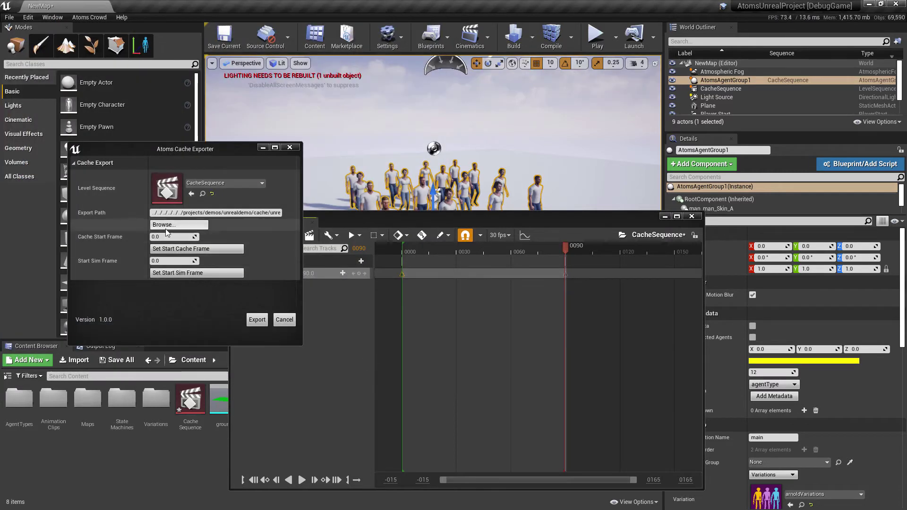
pyautogui.moveTo(192, 149); pyautogui.dragTo(146, 91)
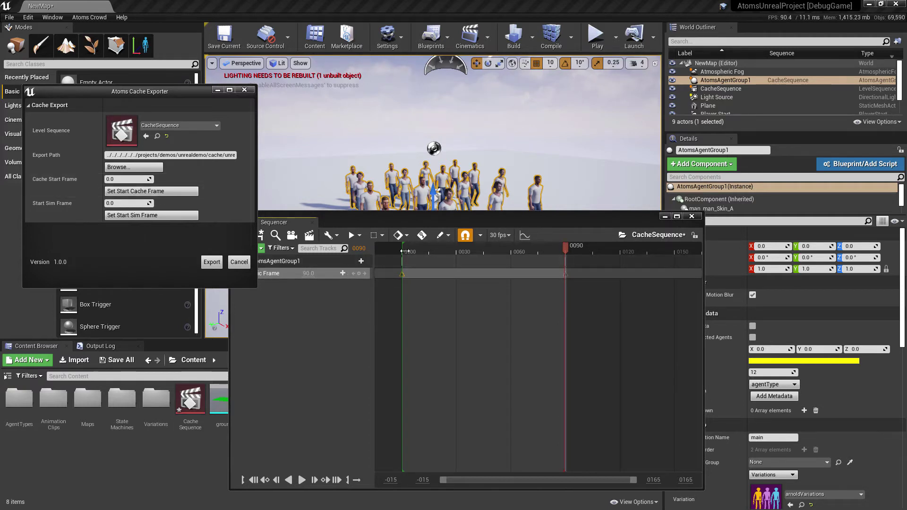
# Set Cache Start Frame to 10 in the Atoms Cache Exporter
pyautogui.click(135, 179)
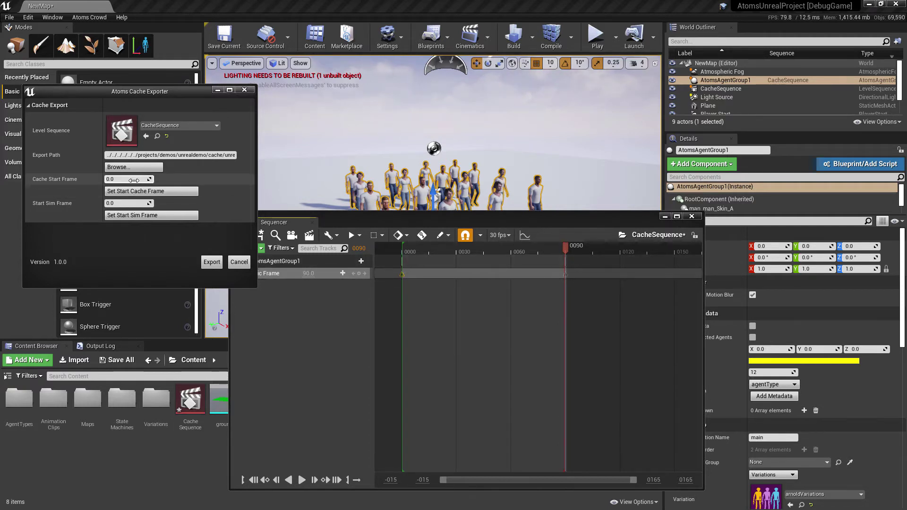
pyautogui.write('10')
pyautogui.press('Return')
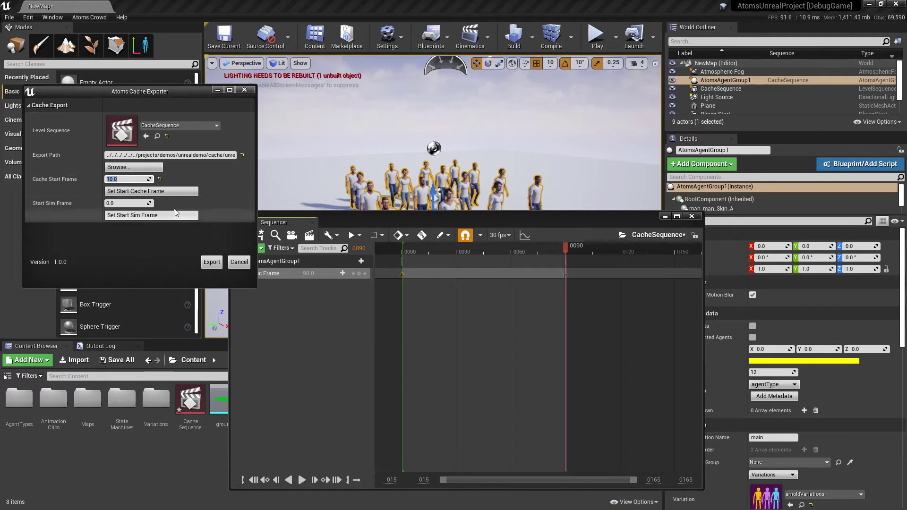
# Export the crowd cache and confirm the Done message with OK
pyautogui.moveTo(341, 218); pyautogui.dragTo(458, 259)
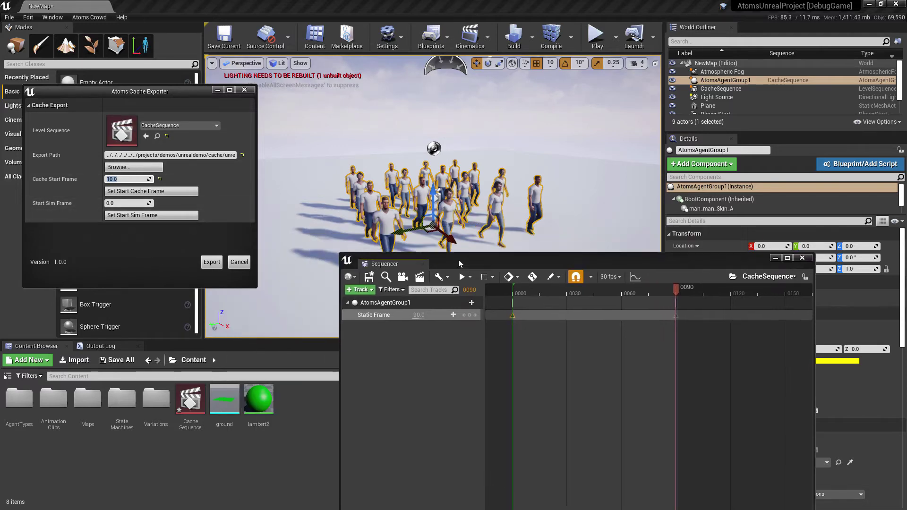
pyautogui.click(209, 266)
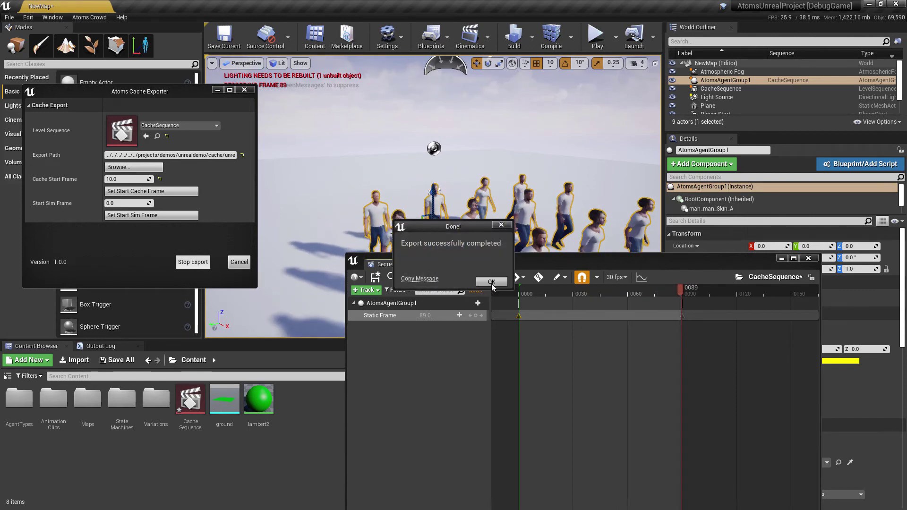
pyautogui.click(491, 282)
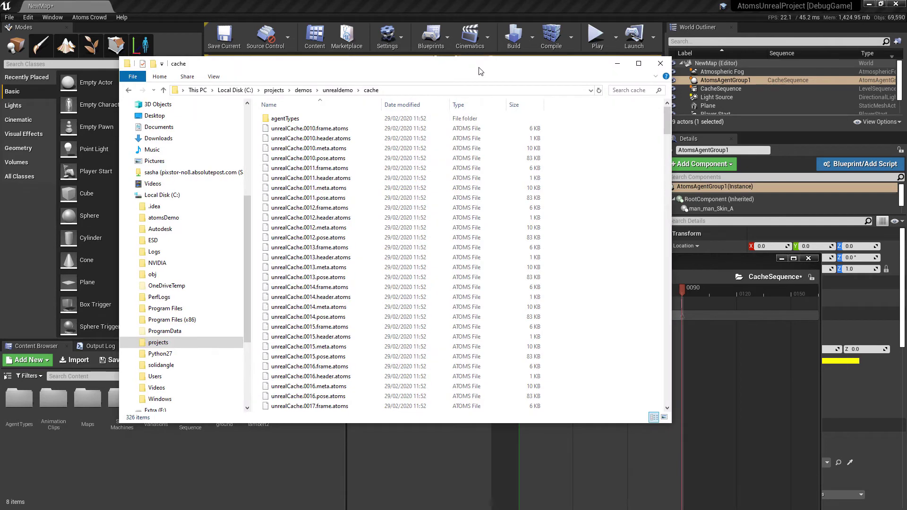
# Scroll through the exported unrealCache frame files in the cache folder
pyautogui.moveTo(481, 71); pyautogui.dragTo(462, 73)
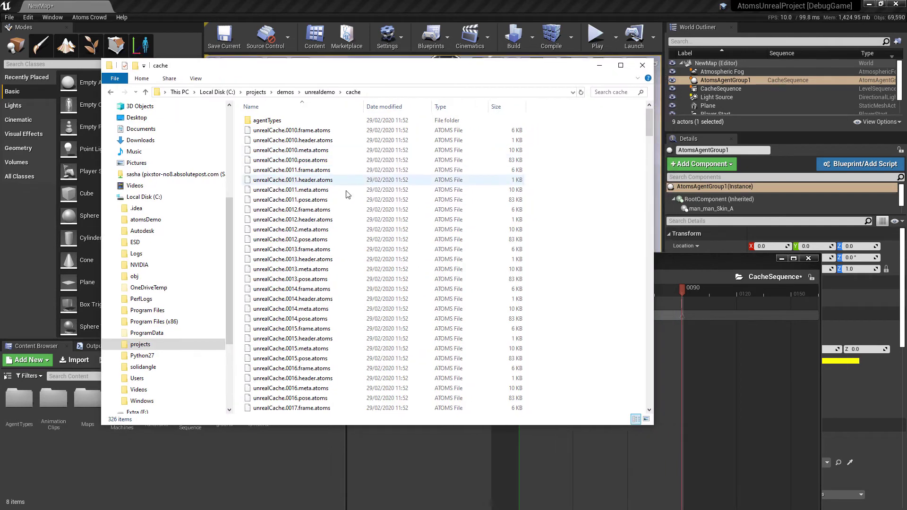
pyautogui.scroll(-20, 338, 210)
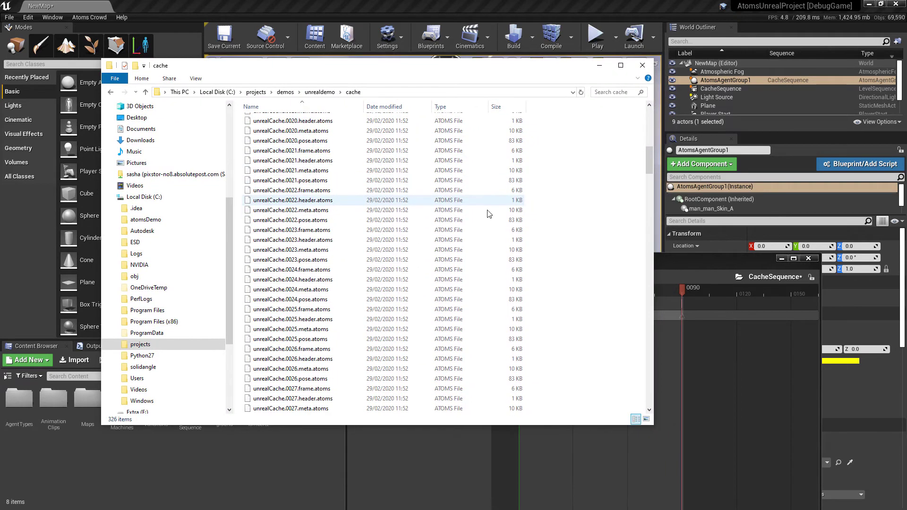
pyautogui.moveTo(650, 194); pyautogui.dragTo(648, 390)
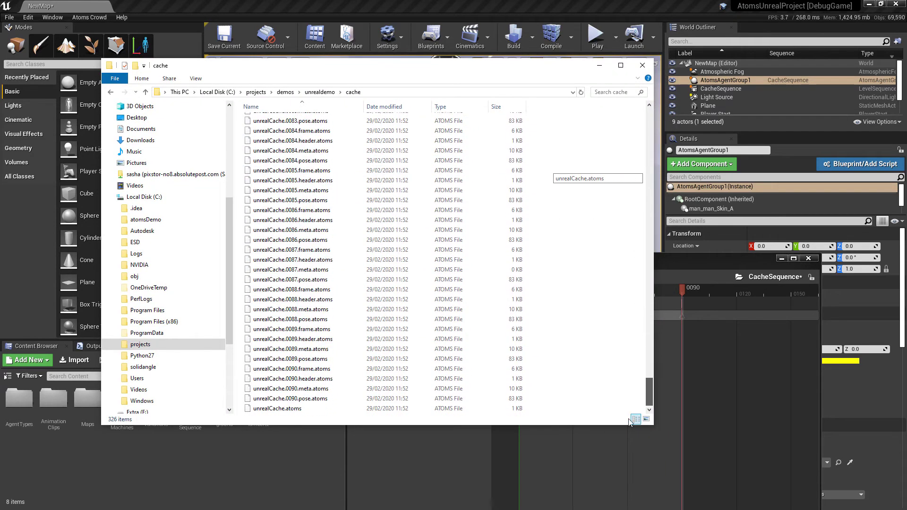
pyautogui.scroll(20, 519, 331)
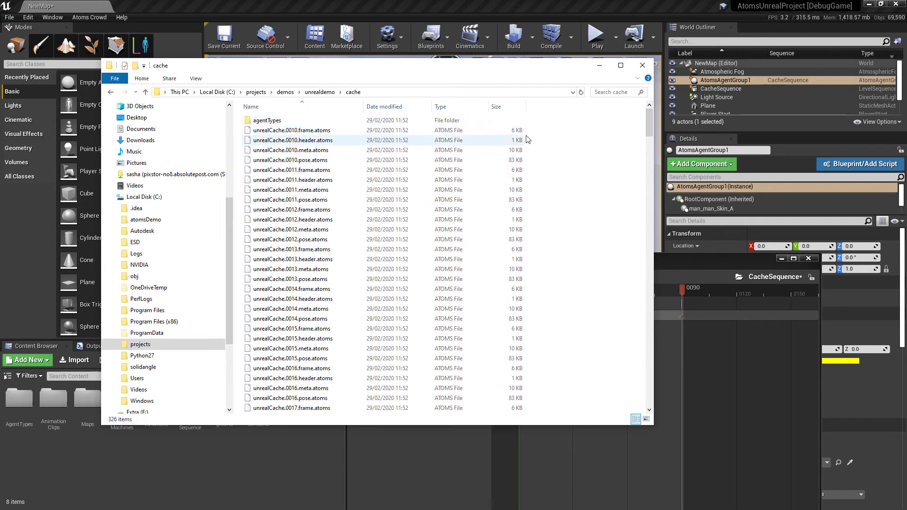
pyautogui.moveTo(649, 120); pyautogui.dragTo(639, 405)
pyautogui.scroll(20, 520, 331)
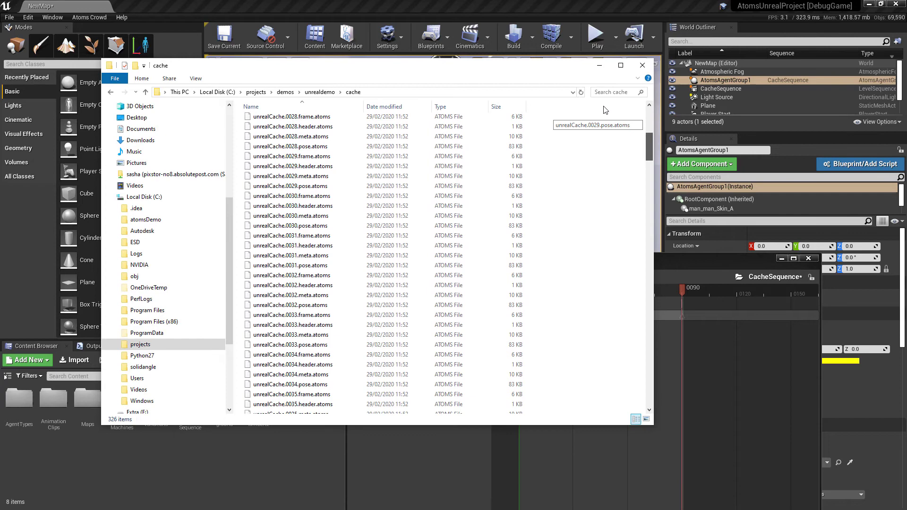
# Check the agentTypes folder, return to cache, and close the Sequencer window
pyautogui.doubleClick(283, 121)
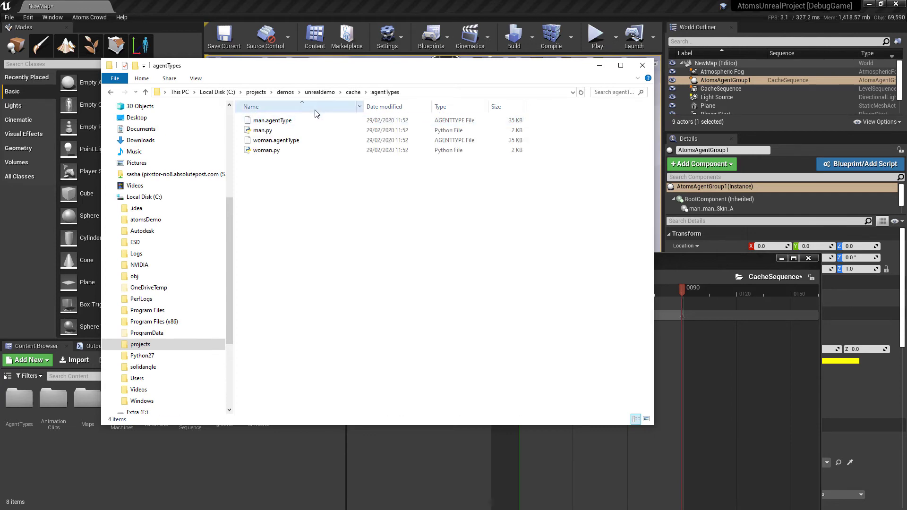
pyautogui.click(353, 91)
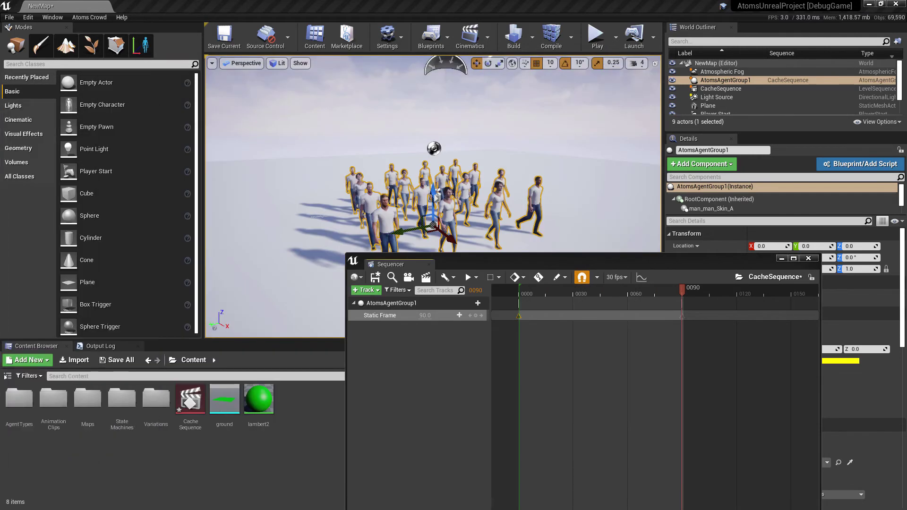
pyautogui.click(809, 258)
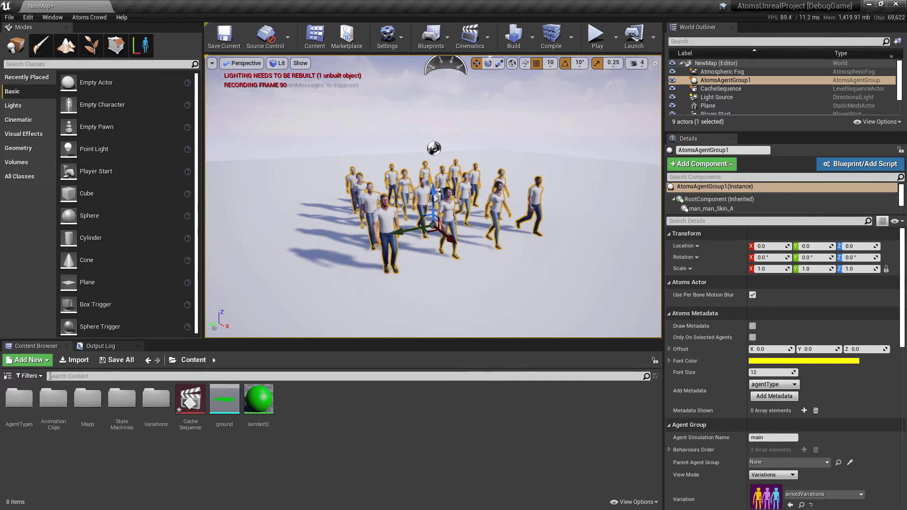
# Create and open a Content folder named 'cache', then switch to Explorer's cache folder
pyautogui.click(44, 363)
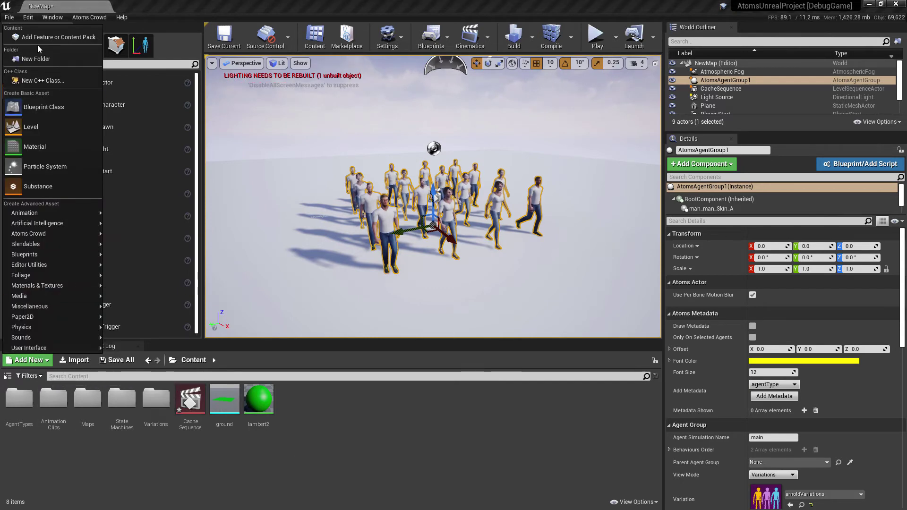
pyautogui.click(47, 60)
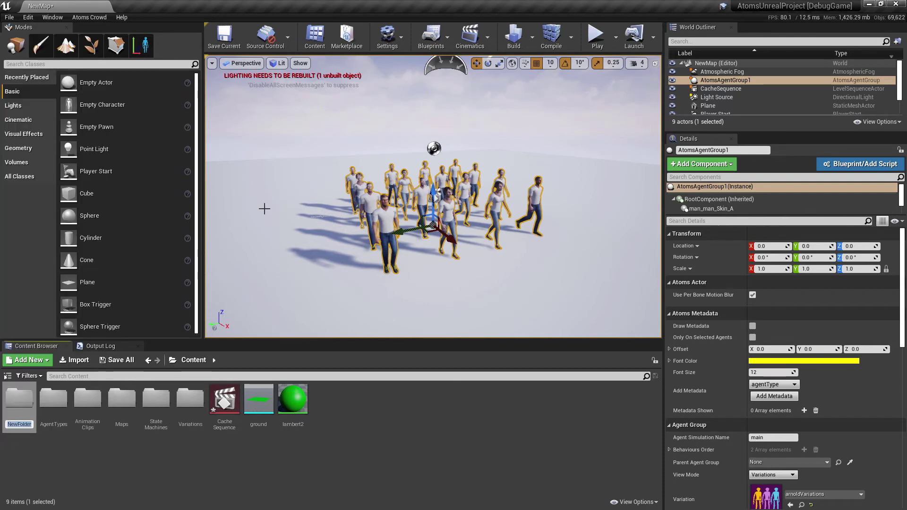
pyautogui.write('cache')
pyautogui.press('Return')
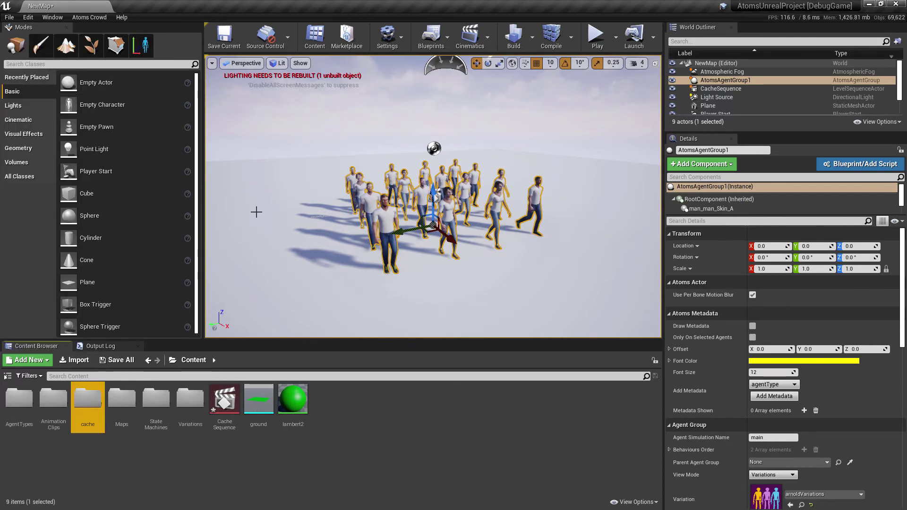
pyautogui.doubleClick(98, 404)
pyautogui.hotkey('alt', 'Tab')
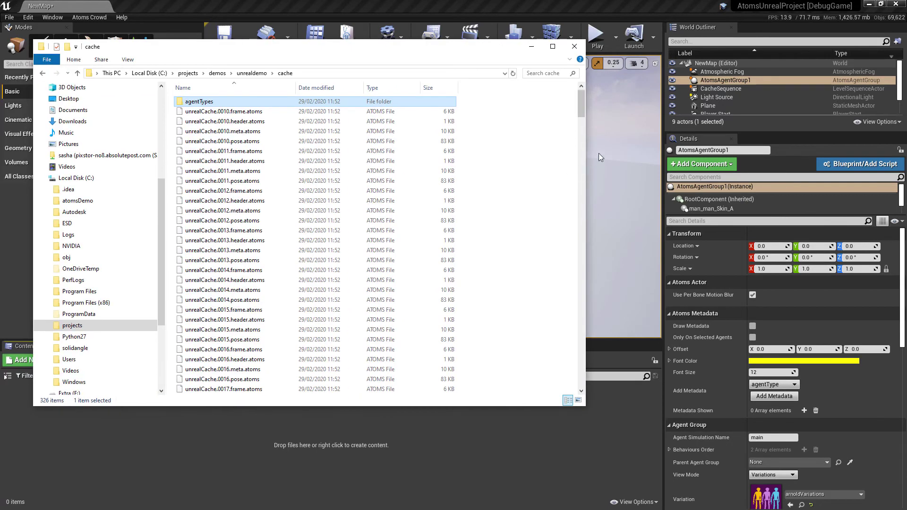
# Import unrealCache.atoms into Content/cache, reusing the existing man_agentType
pyautogui.moveTo(582, 103); pyautogui.dragTo(608, 412)
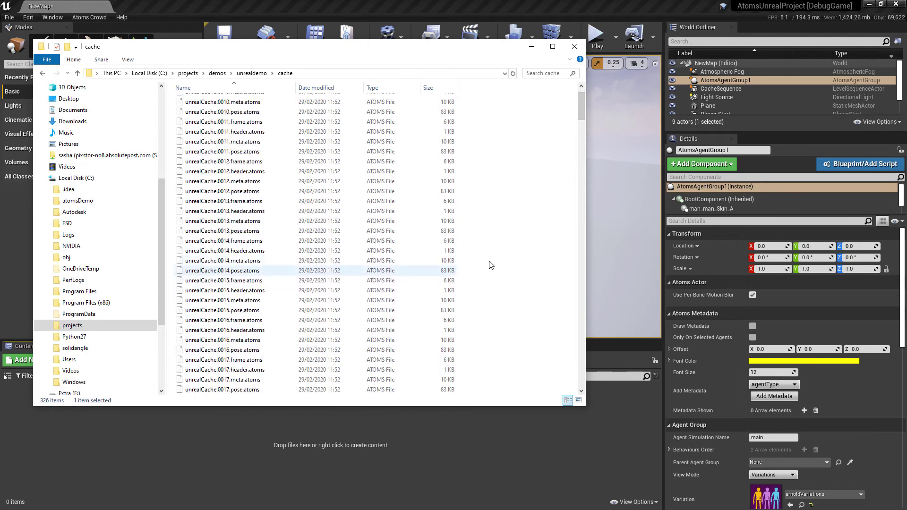
pyautogui.click(584, 124)
pyautogui.moveTo(586, 128); pyautogui.dragTo(584, 392)
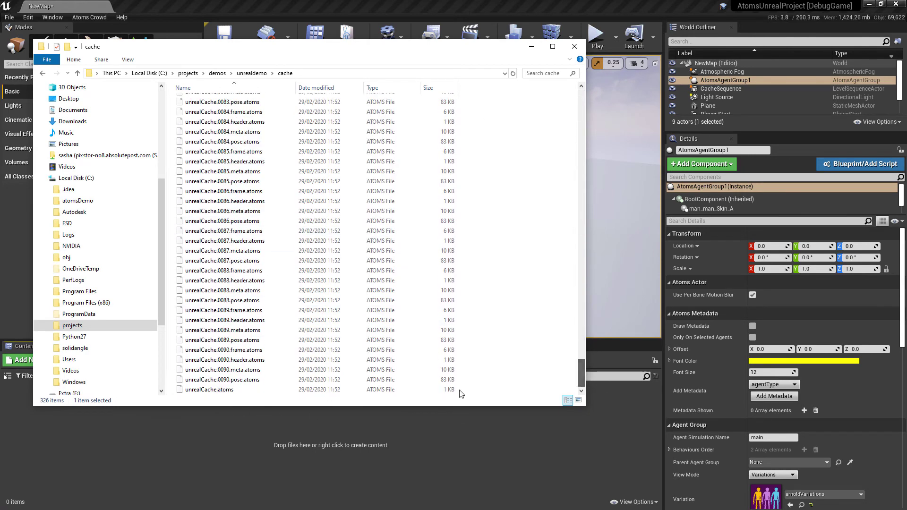
pyautogui.moveTo(209, 389); pyautogui.dragTo(189, 412)
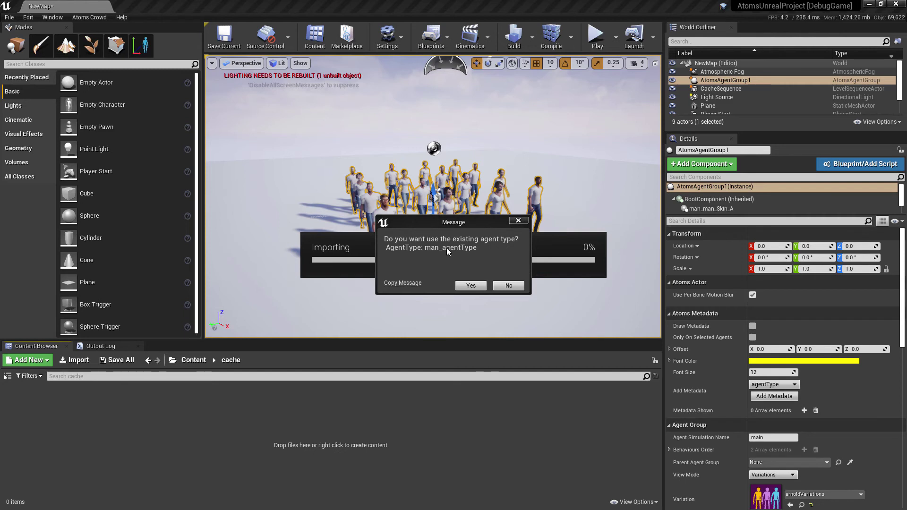
pyautogui.click(470, 286)
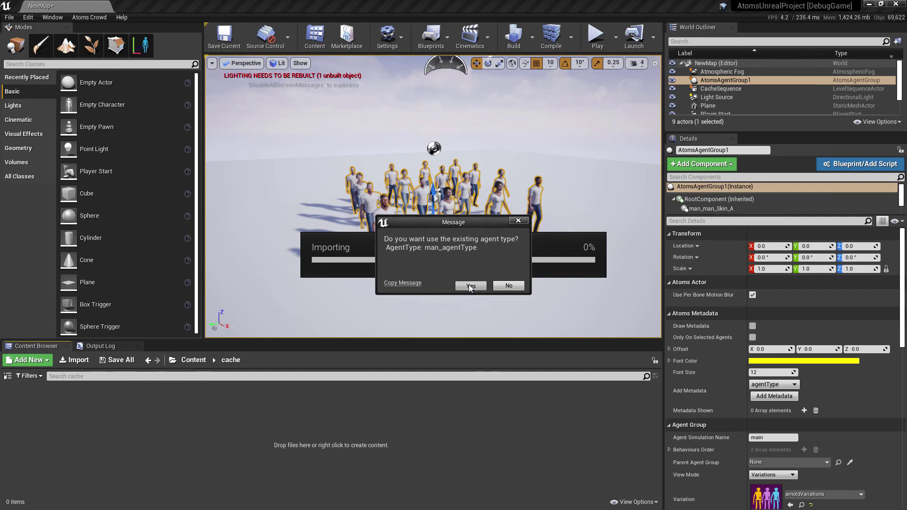
# Finish the import reusing the woman agent type, then confirm unrealCache_Cache spans frames 10–90 with man and woman agents
pyautogui.click(473, 286)
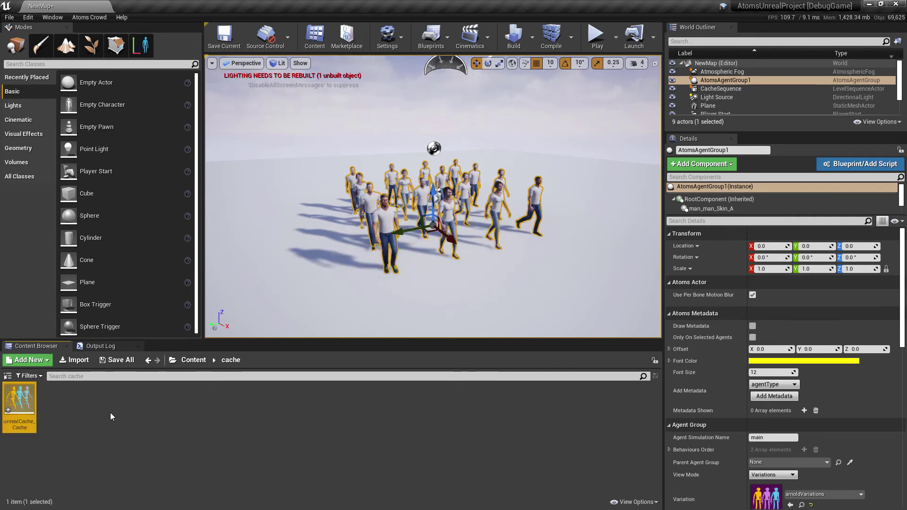
pyautogui.doubleClick(24, 399)
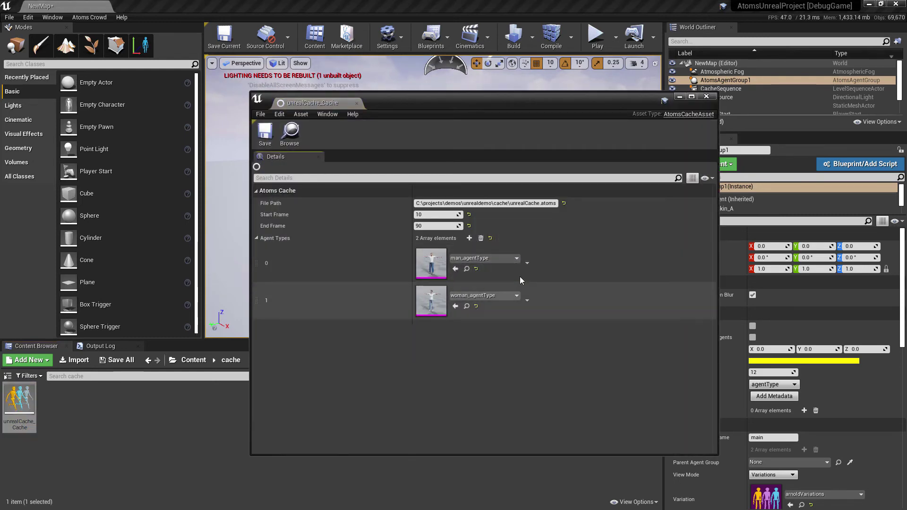
pyautogui.click(467, 269)
pyautogui.click(378, 236)
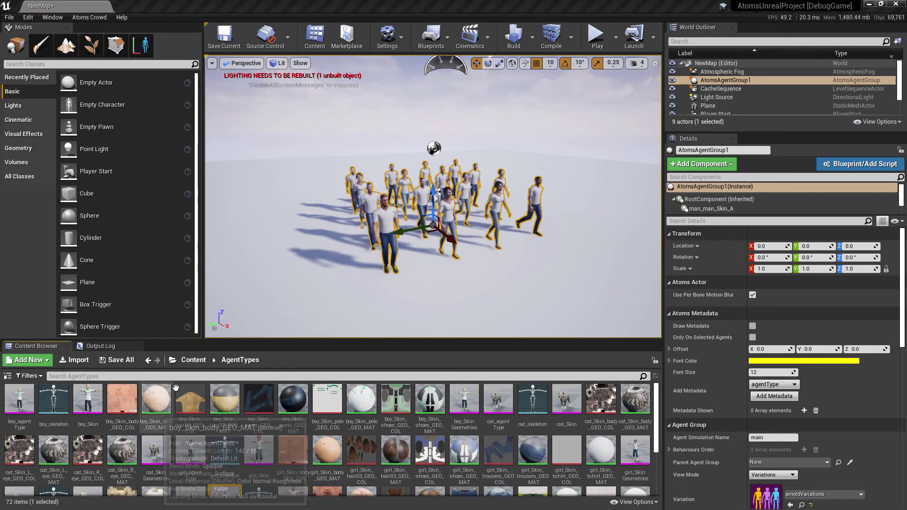
pyautogui.click(203, 362)
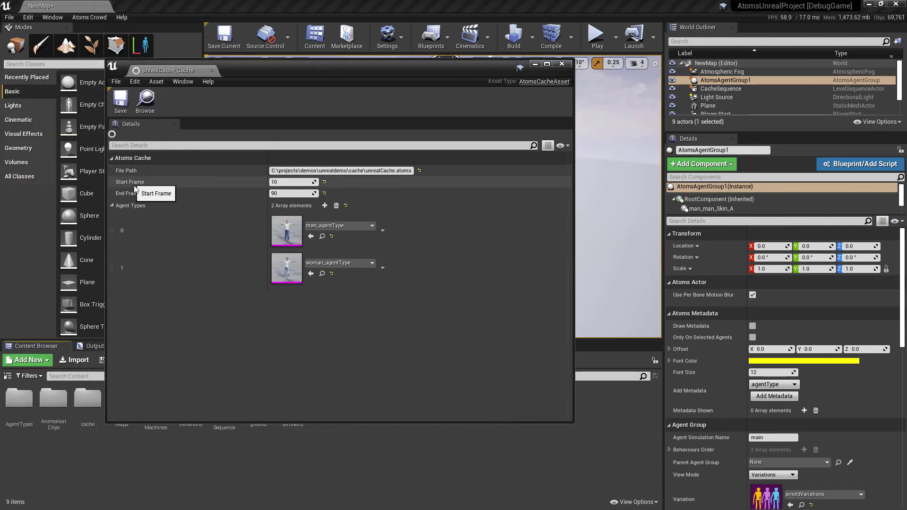
pyautogui.click(561, 64)
# Delete the old AtomsAgentGroup1 crowd from the level
pyautogui.click(721, 81)
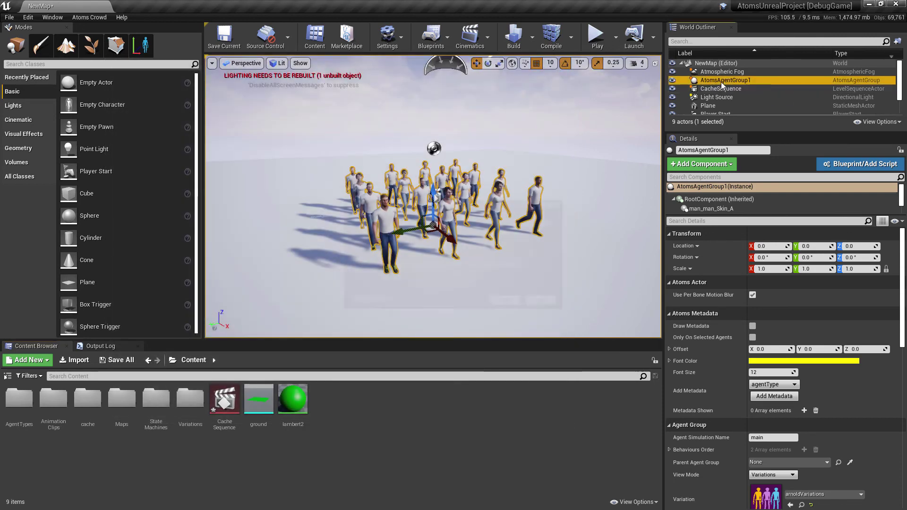
pyautogui.press('Delete')
pyautogui.click(507, 304)
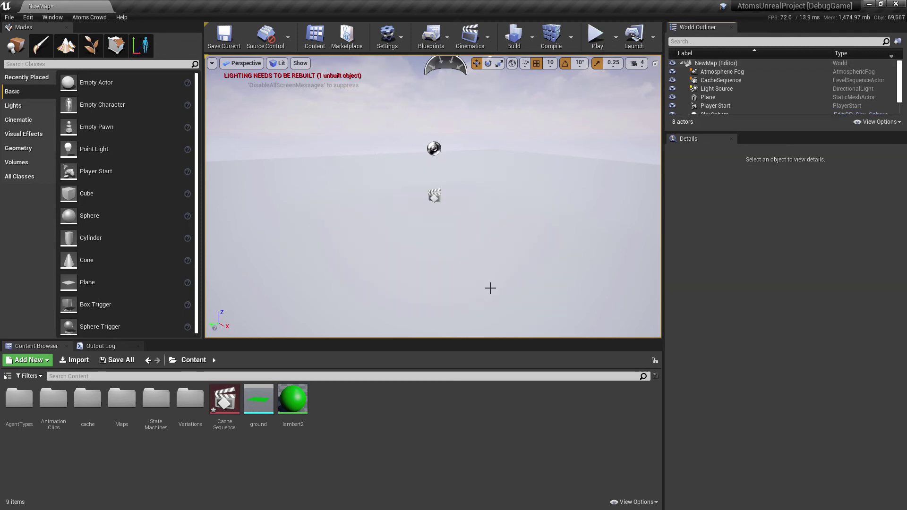
# Place a new Atoms Agent Group in the level at location 0, 0, 0
pyautogui.click(8, 178)
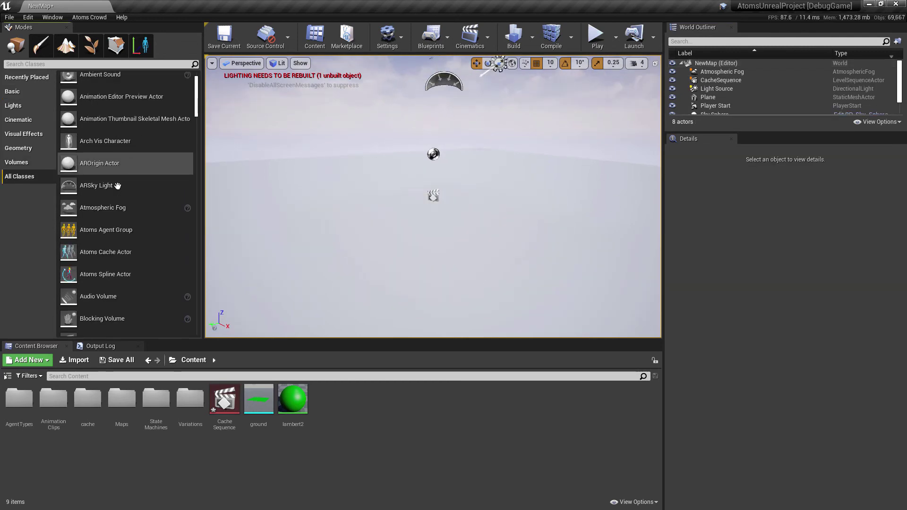
pyautogui.scroll(-2, 123, 198)
pyautogui.moveTo(191, 188); pyautogui.dragTo(409, 191)
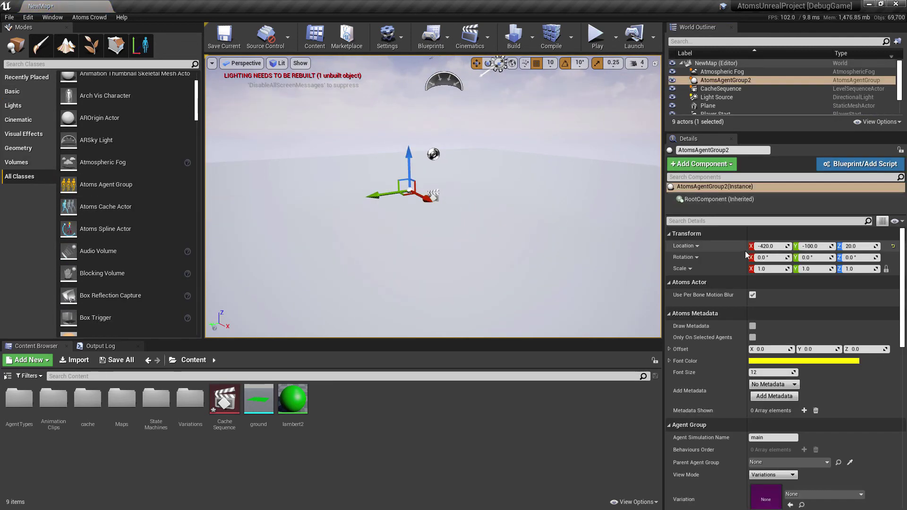
pyautogui.click(770, 247)
pyautogui.write('0')
pyautogui.press('Tab')
pyautogui.write('0')
pyautogui.press('Tab')
pyautogui.write('0')
pyautogui.press('Return')
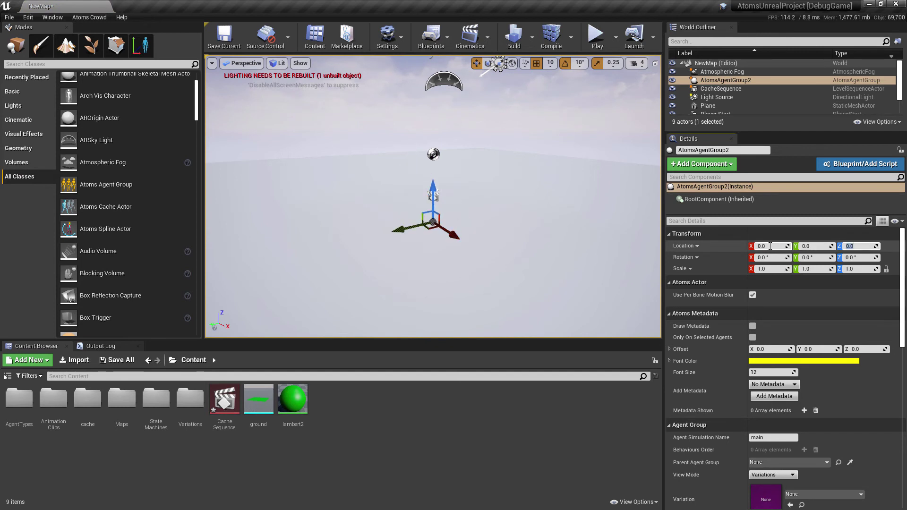
# Add a Cache Reader Behaviour component and set its Cache Path to unrealCache_Cache
pyautogui.click(716, 165)
pyautogui.write('cache')
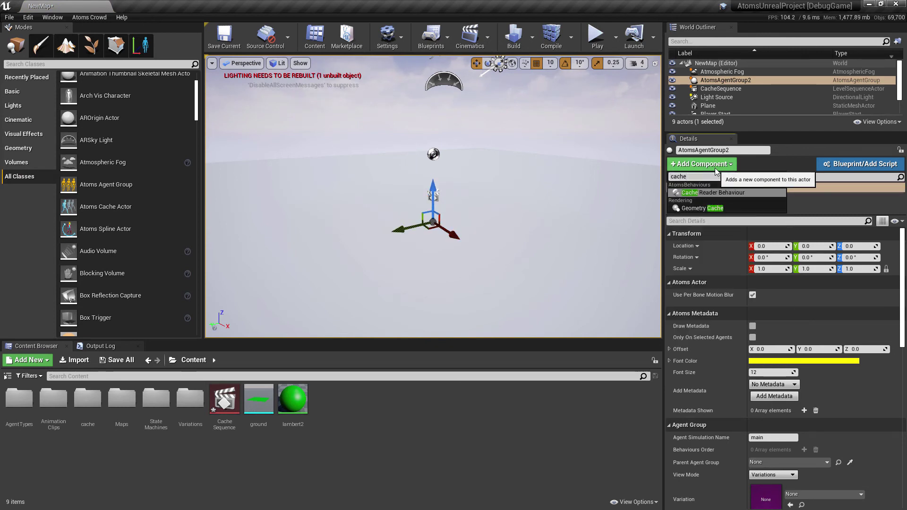
pyautogui.press('Return')
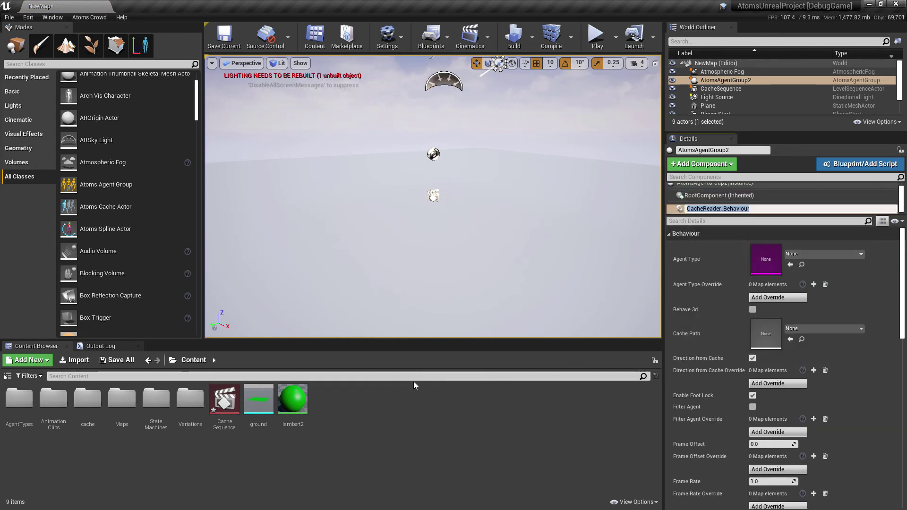
pyautogui.doubleClick(102, 400)
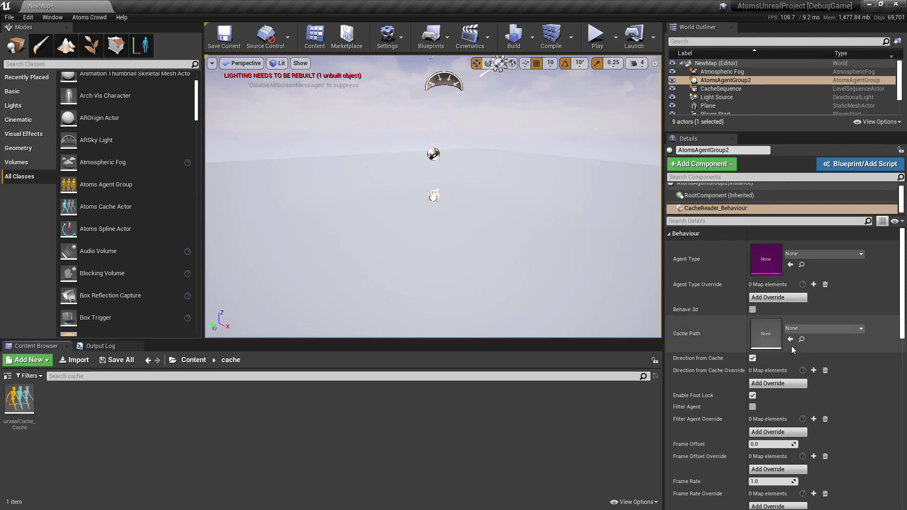
pyautogui.moveTo(20, 403); pyautogui.dragTo(779, 333)
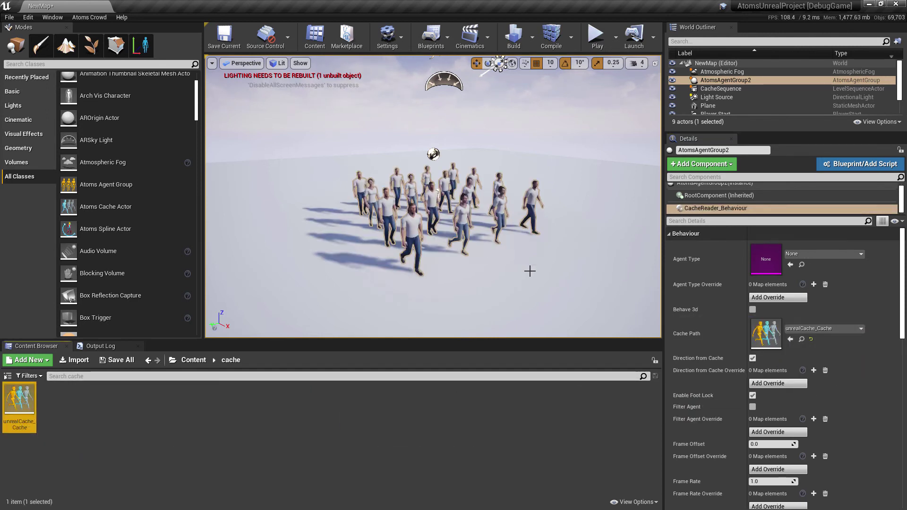
pyautogui.moveTo(557, 182); pyautogui.dragTo(530, 181, button='right')
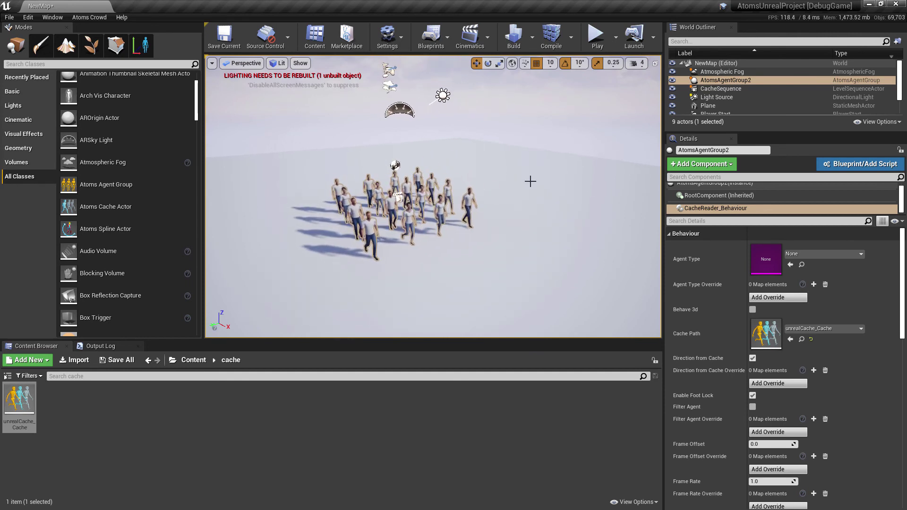
pyautogui.click(596, 37)
pyautogui.click(483, 253)
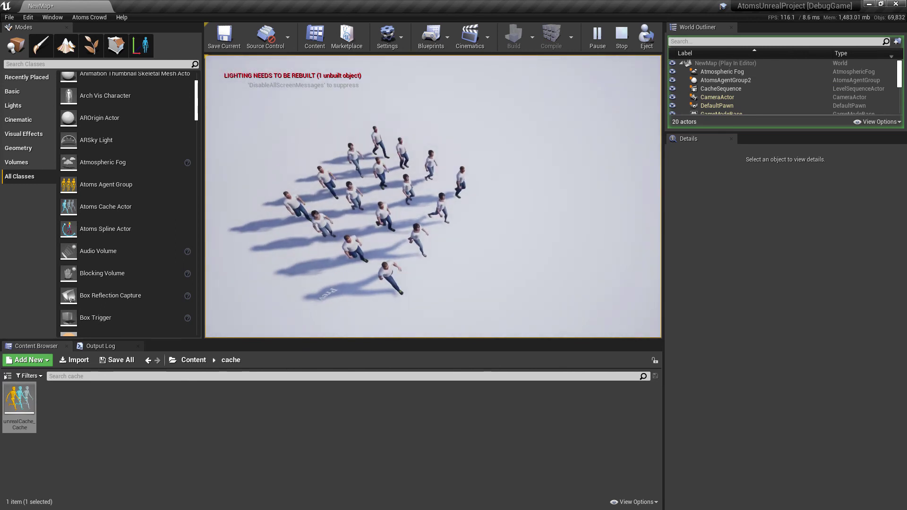
pyautogui.press('Escape')
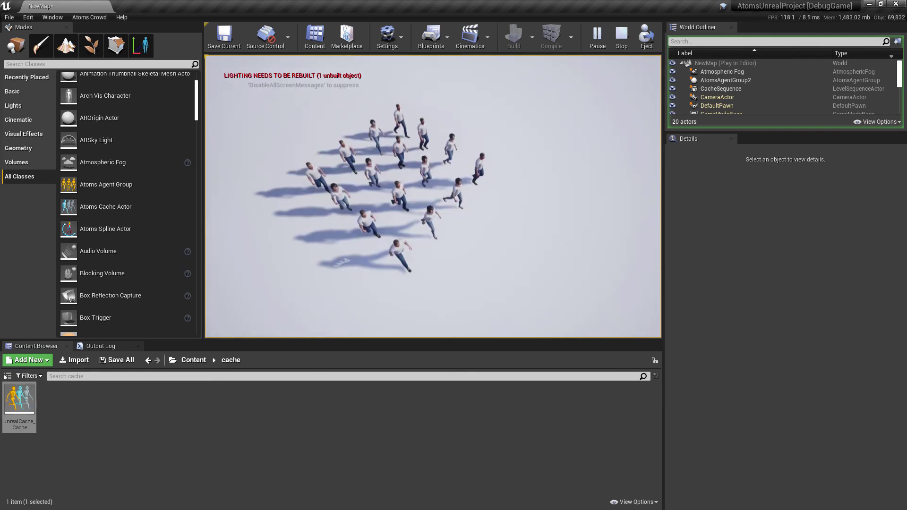
pyautogui.click(348, 159)
pyautogui.press('f')
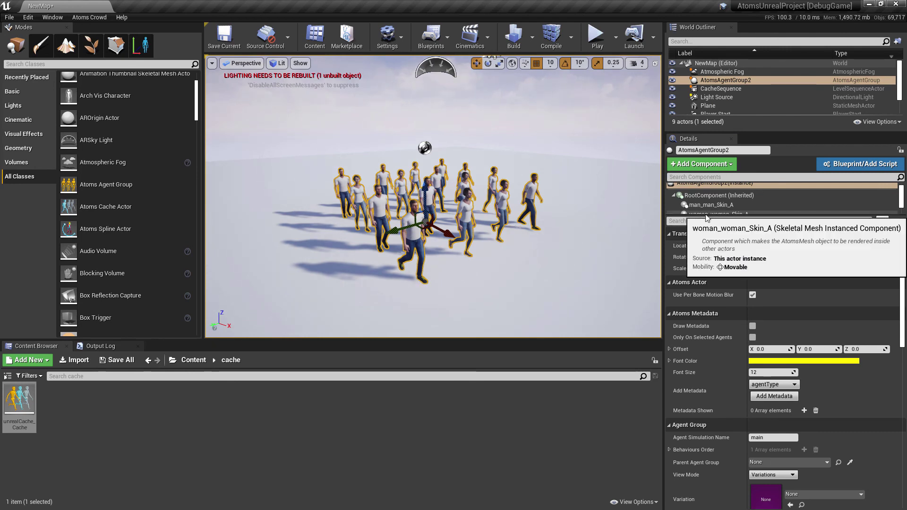
# Preview the CacheReader_Behaviour with Frame Offset 10, then reset the offset to 0
pyautogui.moveTo(706, 222); pyautogui.dragTo(707, 237)
pyautogui.click(709, 231)
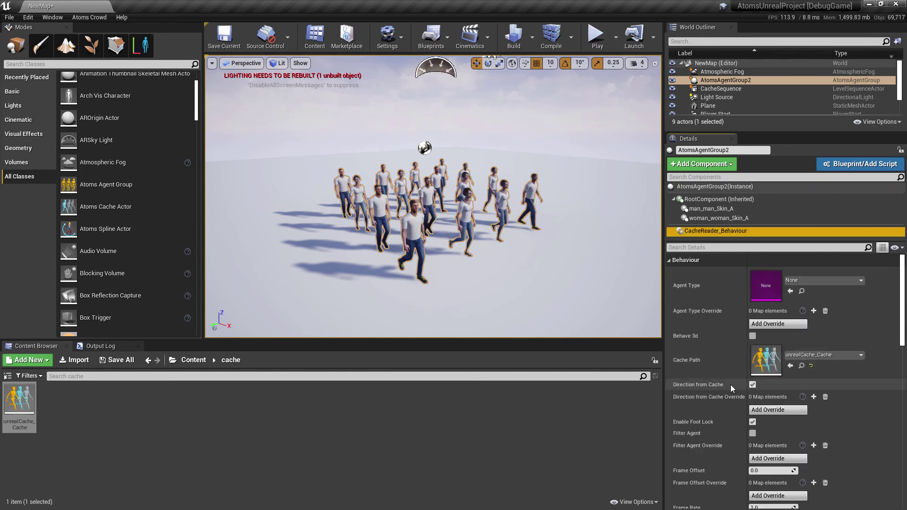
pyautogui.scroll(-3, 730, 384)
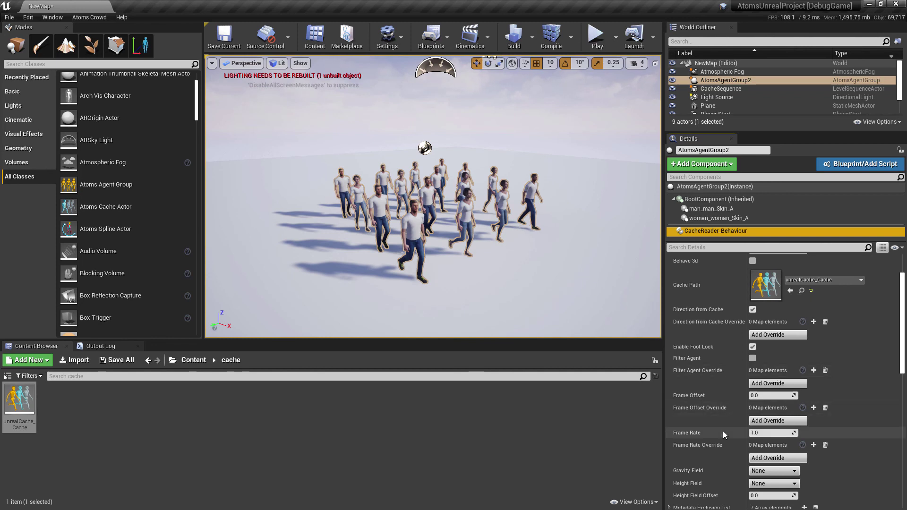
pyautogui.click(758, 396)
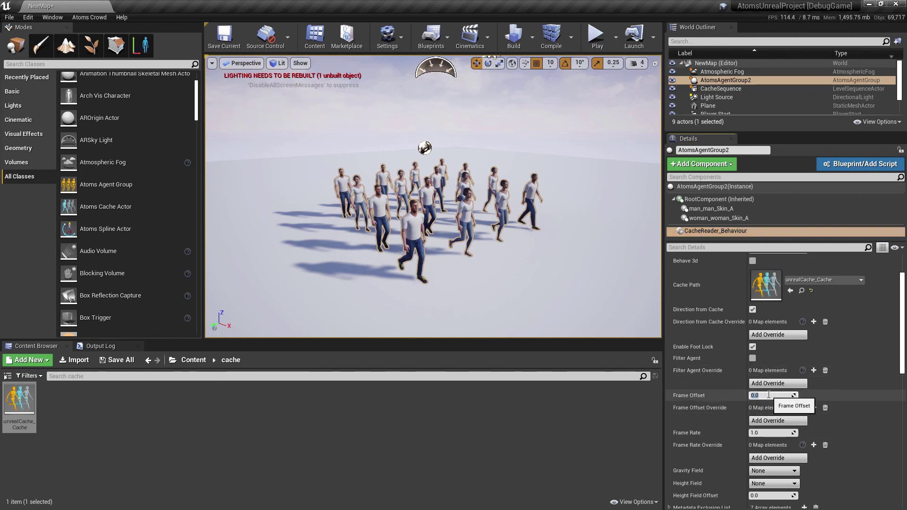
pyautogui.press('Return')
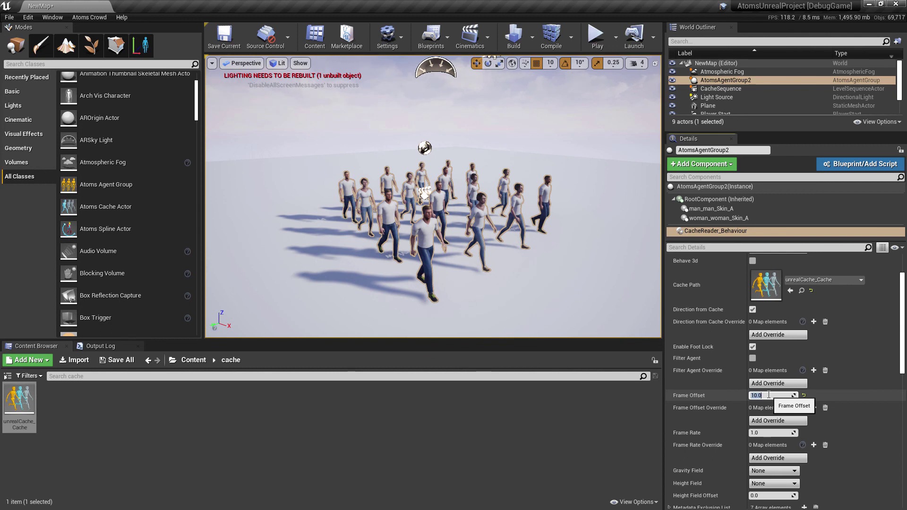
pyautogui.press('Return')
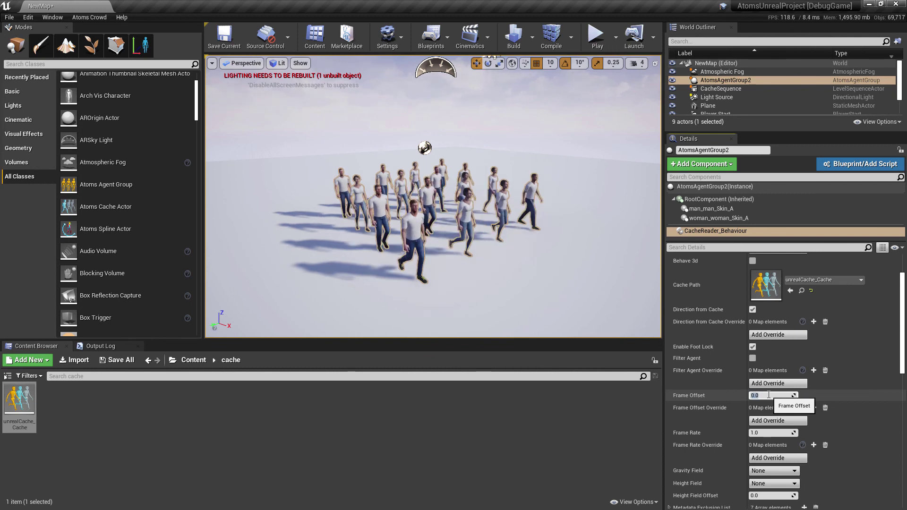